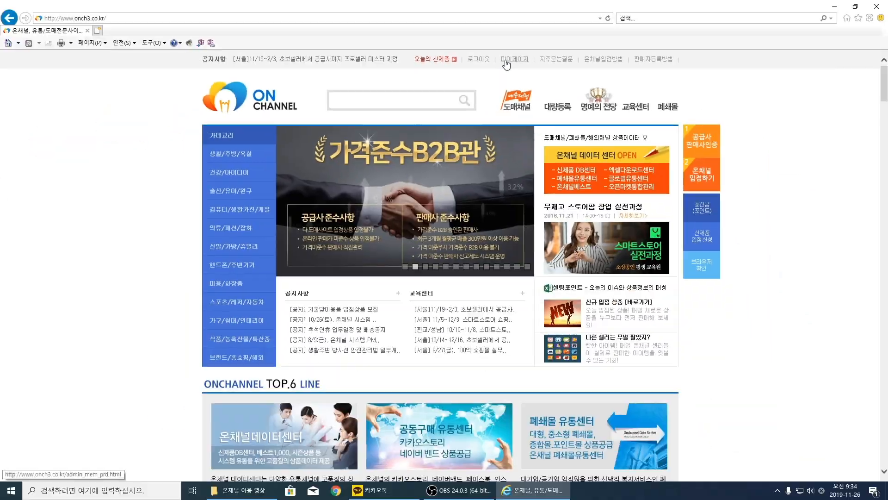
- Open the domestic/overseas product entry form (상품입점(국내/해외)) from My Page
{"action": "left_click", "coordinate": [506, 61]}
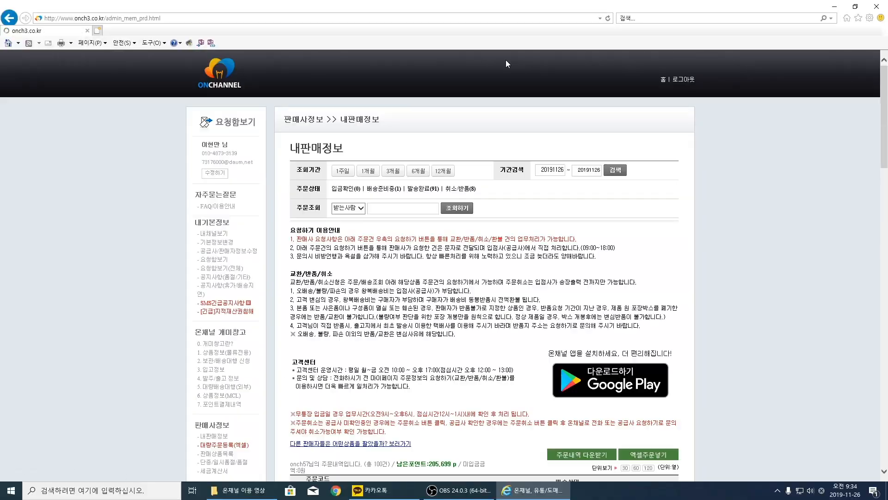
{"action": "scroll", "coordinate": [240, 196], "scroll_direction": "down", "scroll_amount": 8}
{"action": "scroll", "coordinate": [240, 197], "scroll_direction": "down", "scroll_amount": 2}
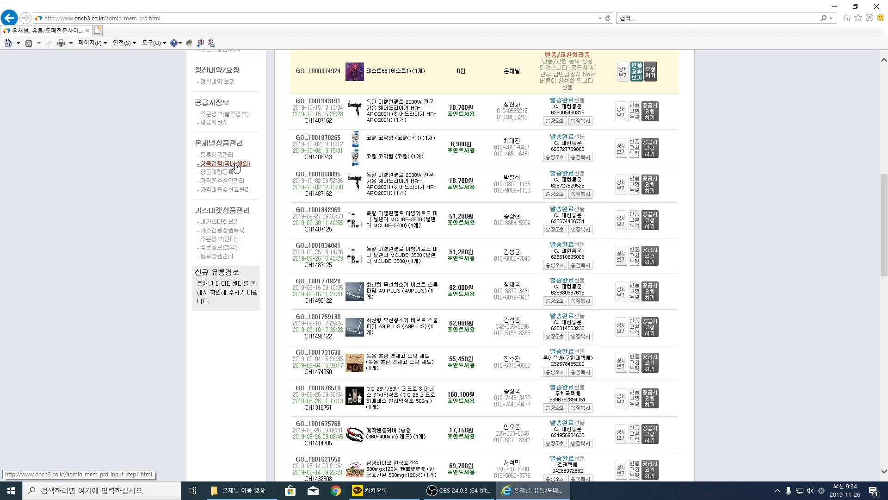
{"action": "left_click", "coordinate": [235, 166]}
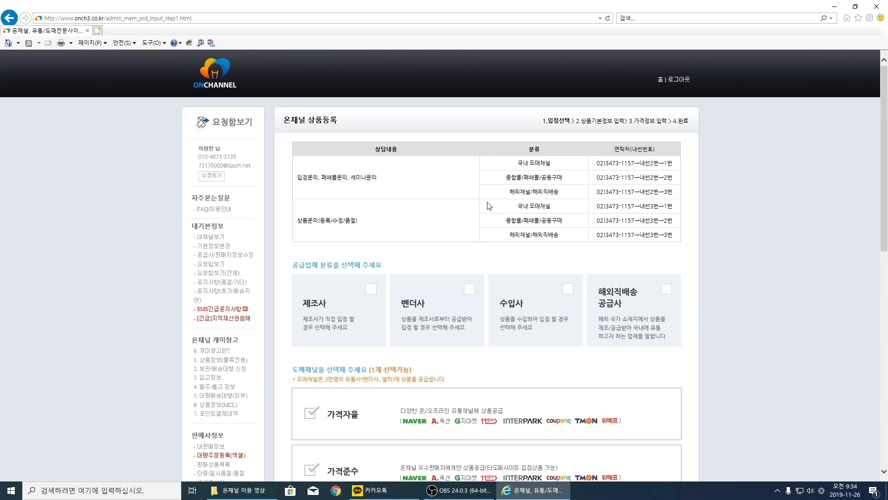
- Switch the supplier type through 제조사, 벤더사 and 수입사, ending with 해외직배송 공급사 selected
{"action": "scroll", "coordinate": [628, 164], "scroll_direction": "down", "scroll_amount": 3}
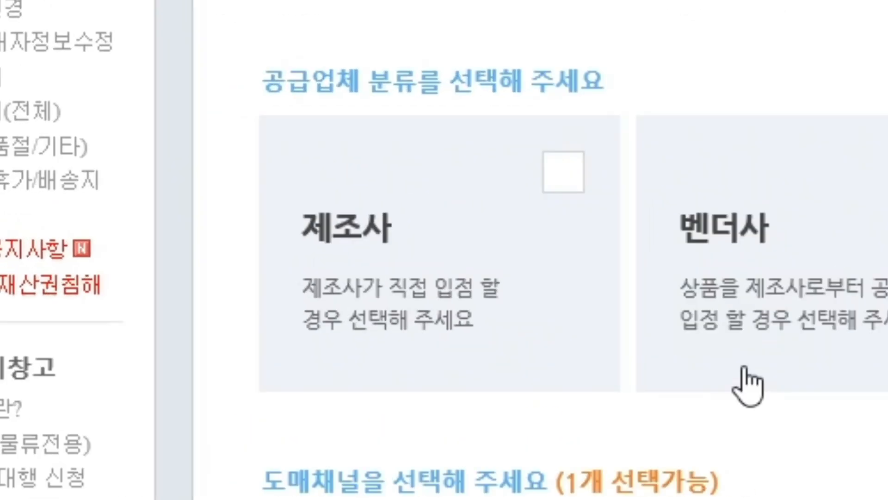
{"action": "left_click", "coordinate": [569, 193]}
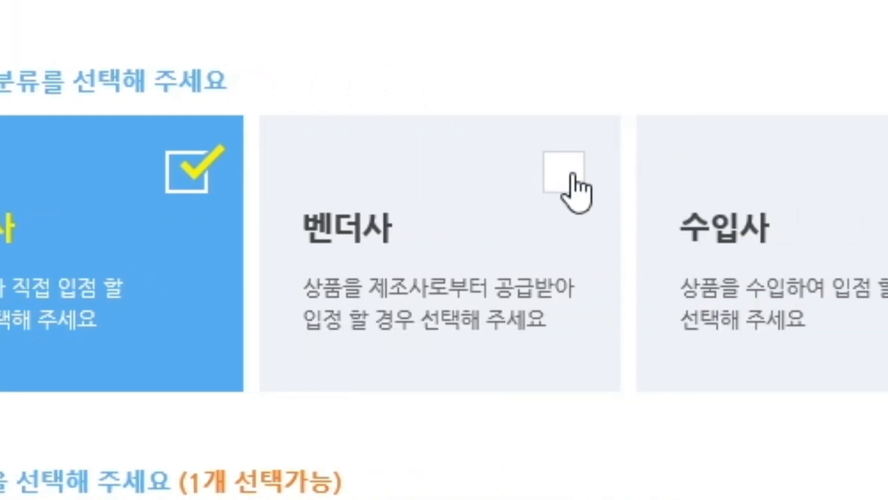
{"action": "left_click", "coordinate": [578, 178]}
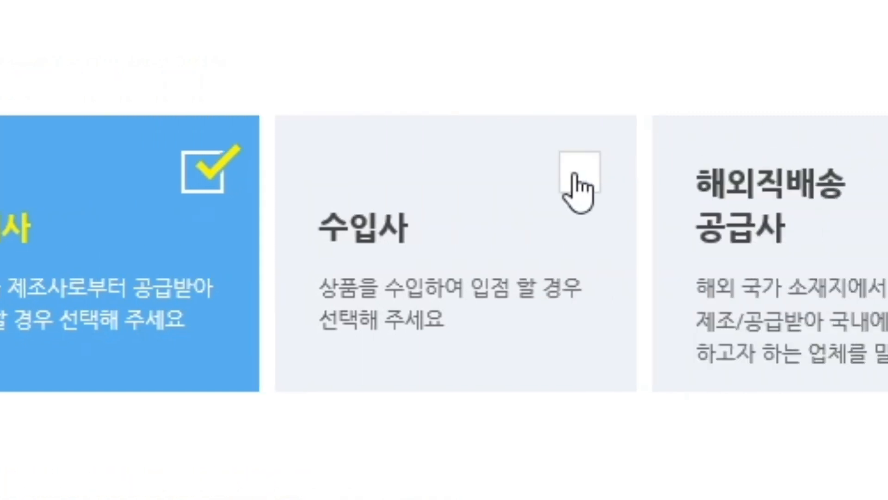
{"action": "left_click", "coordinate": [576, 178]}
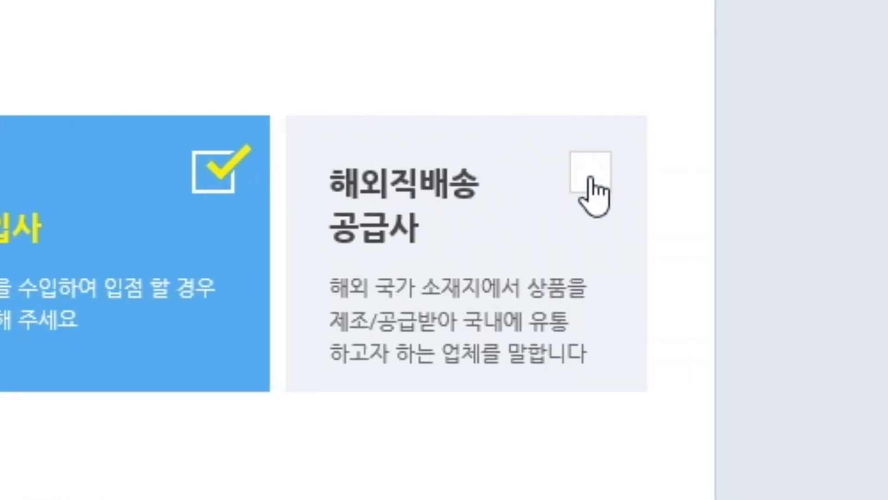
{"action": "left_click", "coordinate": [593, 186]}
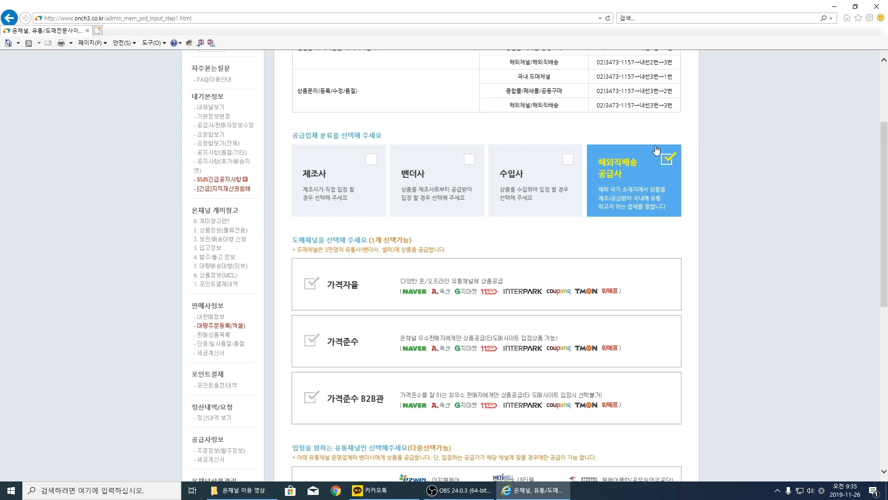
- Switch the wholesale channel through 가격자율 and 가격준수, ending with 가격준수 B2B관 selected
{"action": "scroll", "coordinate": [720, 206], "scroll_direction": "down", "scroll_amount": 2}
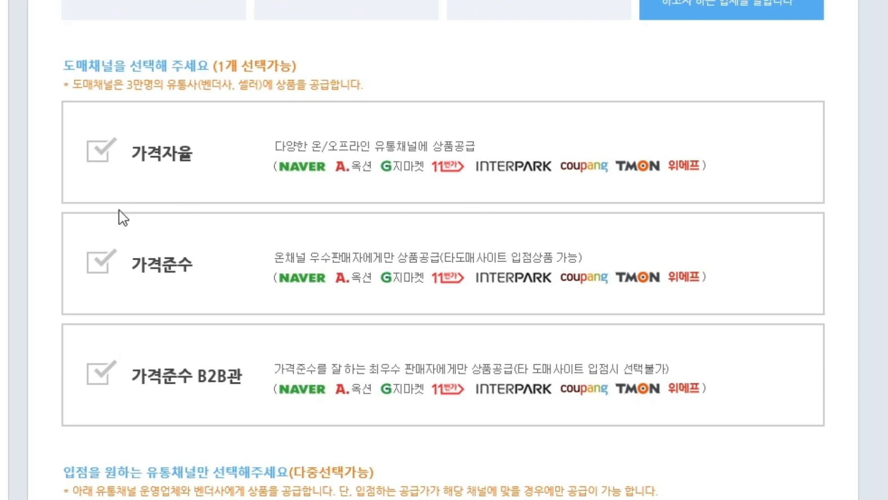
{"action": "left_click", "coordinate": [105, 160]}
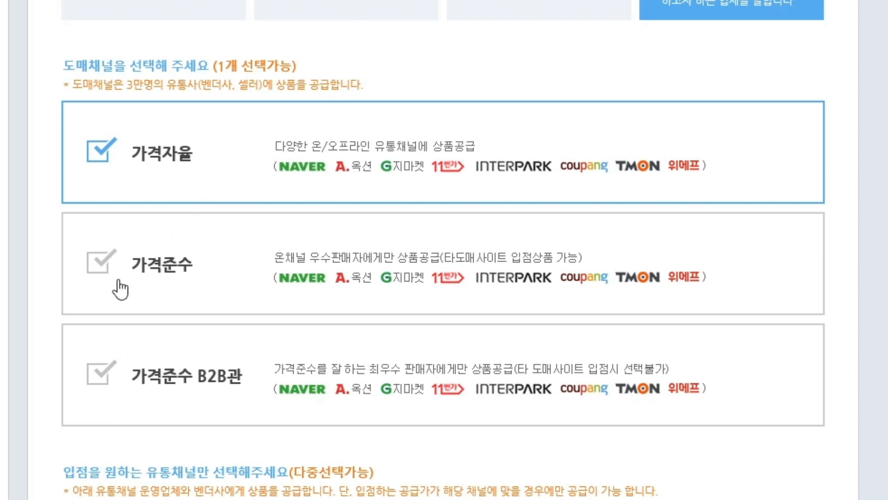
{"action": "left_click", "coordinate": [103, 260]}
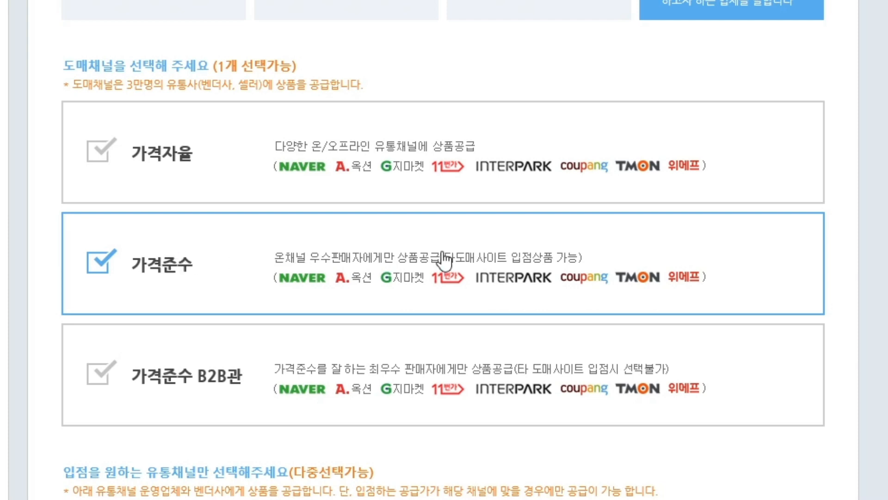
{"action": "scroll", "coordinate": [109, 240], "scroll_direction": "down", "scroll_amount": 3}
{"action": "left_click", "coordinate": [110, 241]}
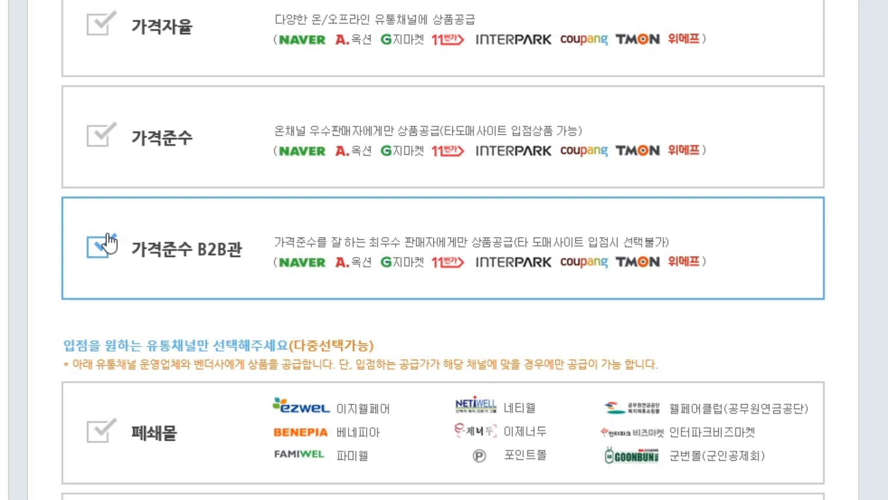
- Select 폐쇄몰, 종합몰, 공동구매 and 해외채널 as the distribution channels
{"action": "scroll", "coordinate": [239, 245], "scroll_direction": "down", "scroll_amount": 3}
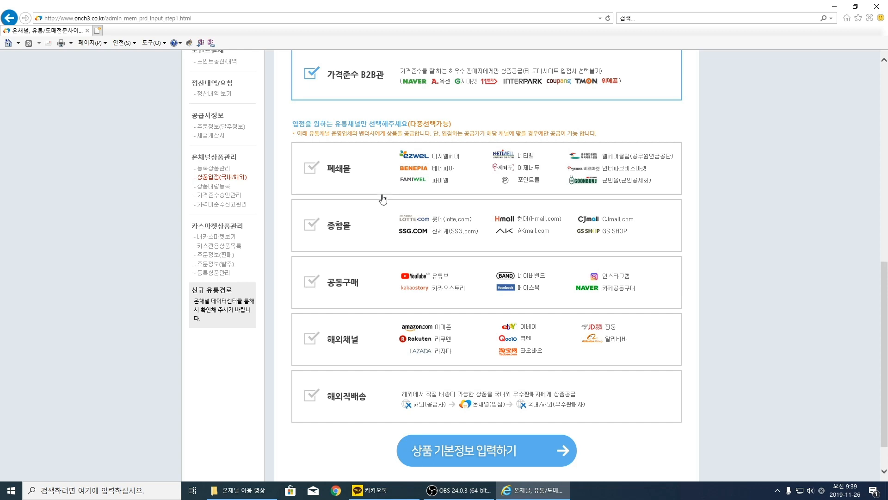
{"action": "left_click", "coordinate": [383, 179]}
{"action": "left_click", "coordinate": [365, 249]}
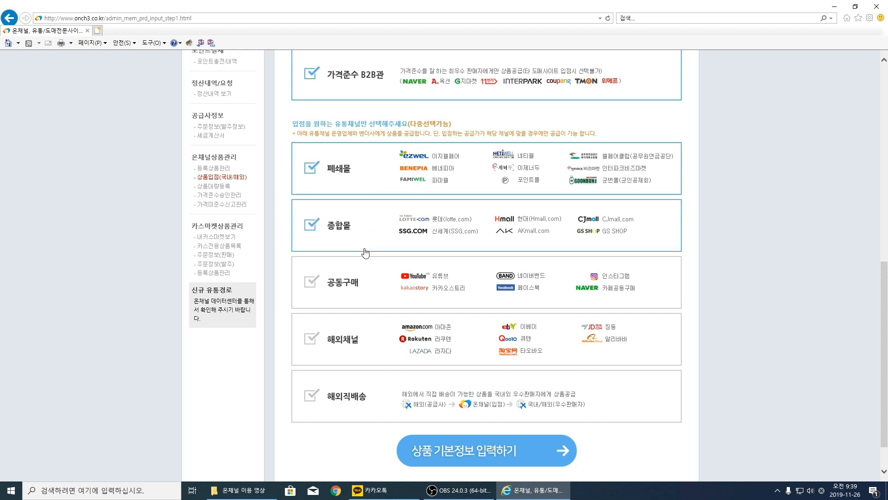
{"action": "left_click", "coordinate": [361, 304]}
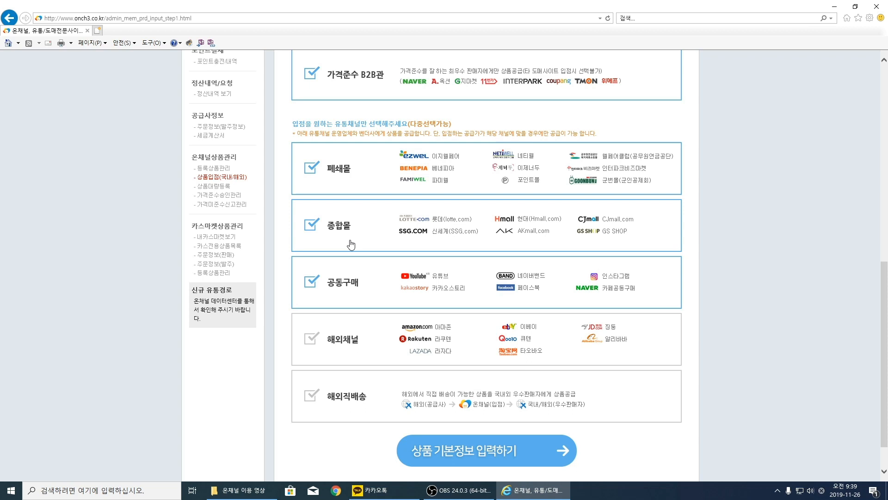
{"action": "left_click", "coordinate": [353, 336]}
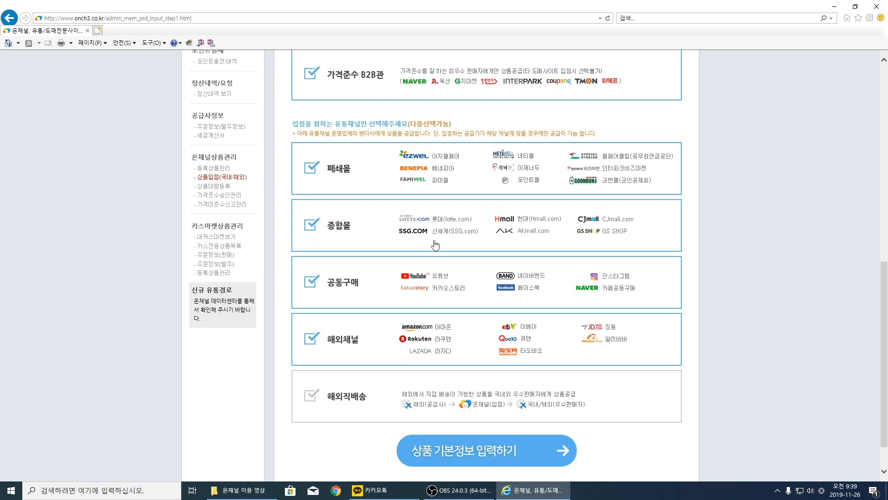
- Remove 해외채널, 공동구매 and 종합몰 from the distribution channels and submit the channel selection to reach the basic product information form
{"action": "scroll", "coordinate": [435, 250], "scroll_direction": "down", "scroll_amount": 1}
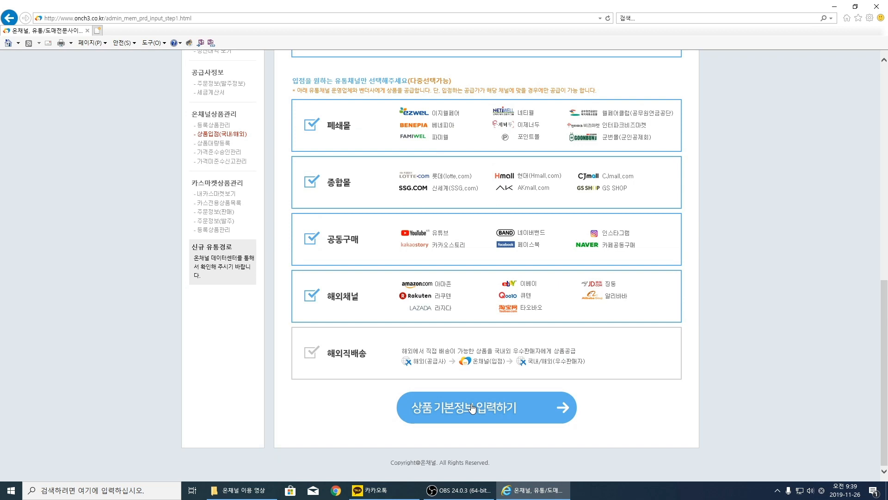
{"action": "left_click", "coordinate": [469, 283]}
{"action": "left_click", "coordinate": [470, 247]}
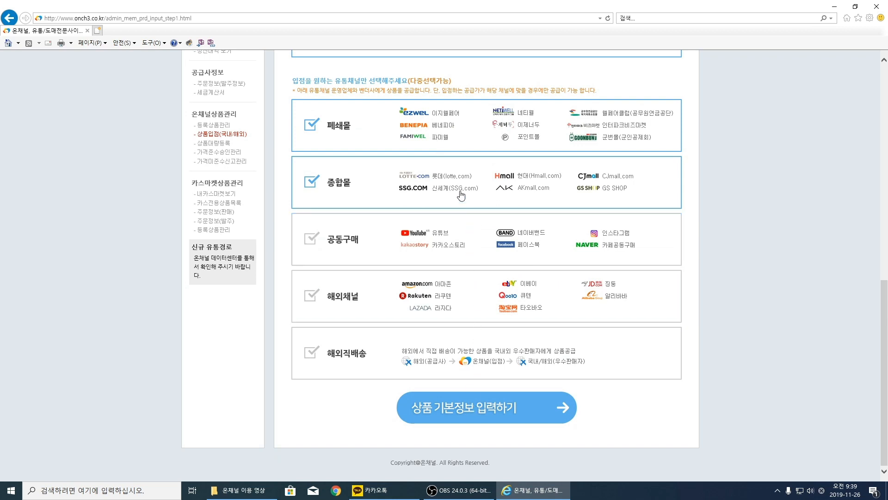
{"action": "left_click", "coordinate": [460, 196]}
{"action": "left_click", "coordinate": [480, 417]}
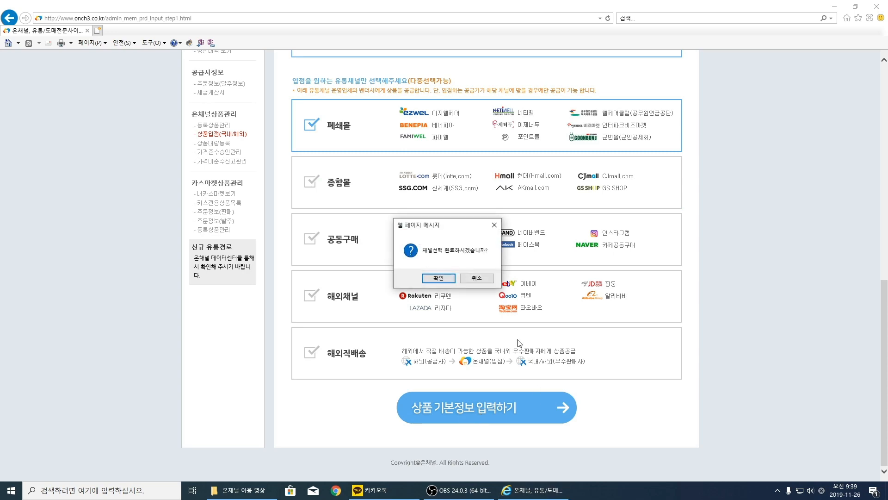
{"action": "left_click", "coordinate": [439, 279]}
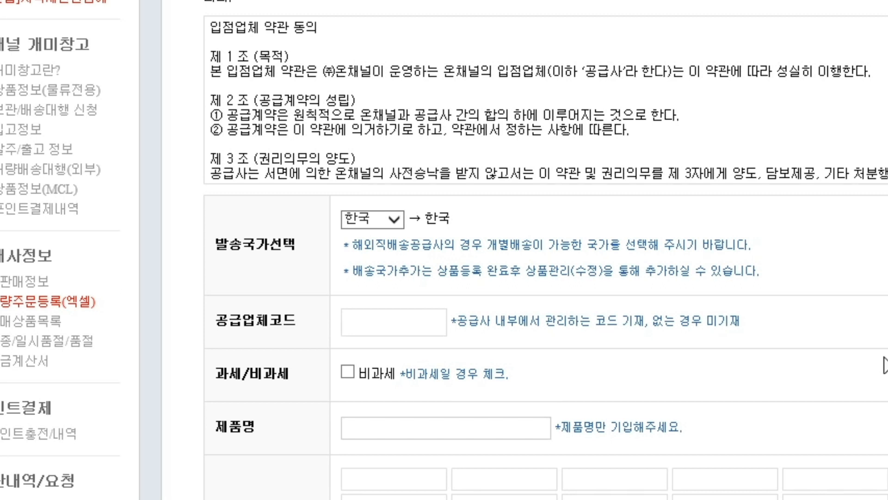
- Choose 한국 as the shipping country and go through the supplier code and tax-exemption (비과세) fields
{"action": "left_click", "coordinate": [370, 215]}
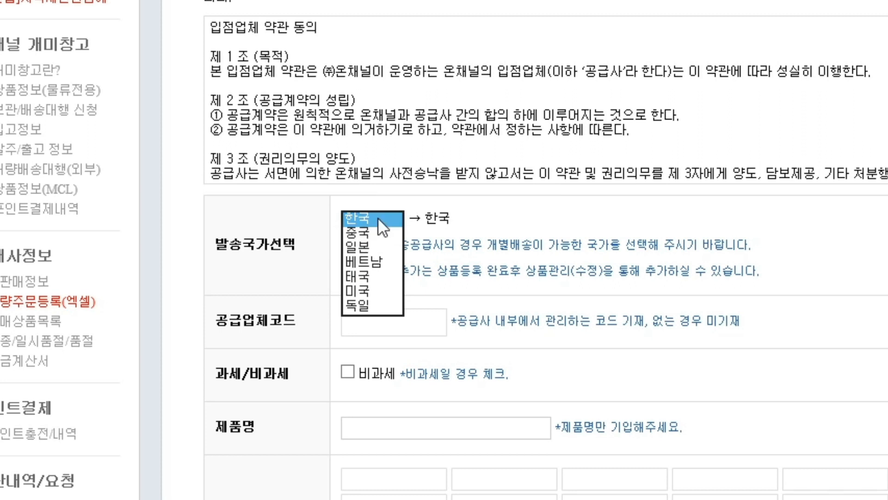
{"action": "left_click", "coordinate": [365, 223]}
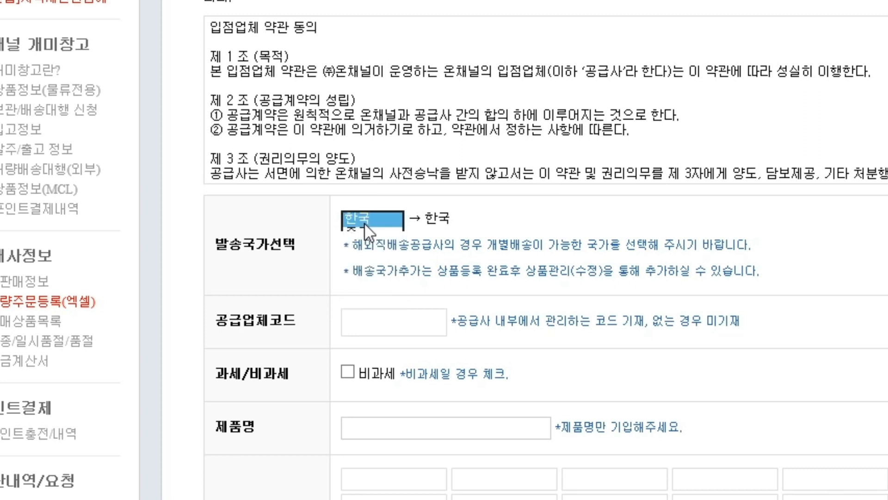
{"action": "left_click", "coordinate": [393, 322]}
{"action": "scroll", "coordinate": [444, 249], "scroll_direction": "down", "scroll_amount": 3}
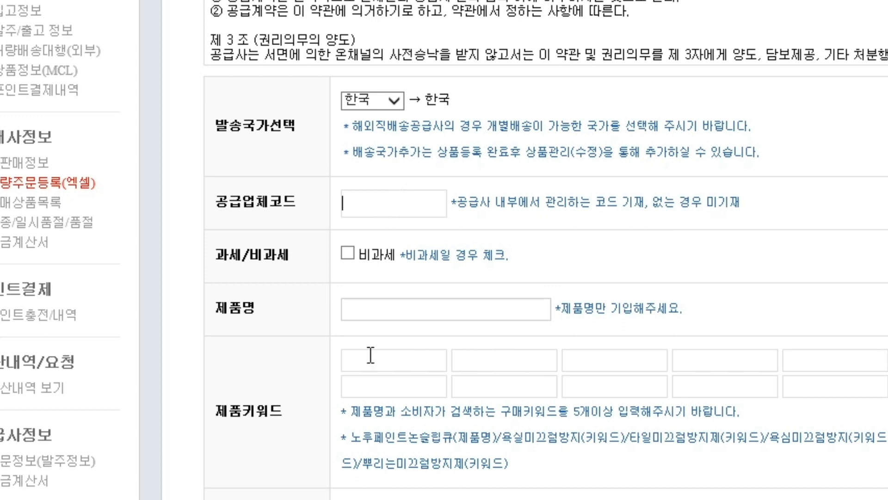
{"action": "left_click", "coordinate": [348, 254]}
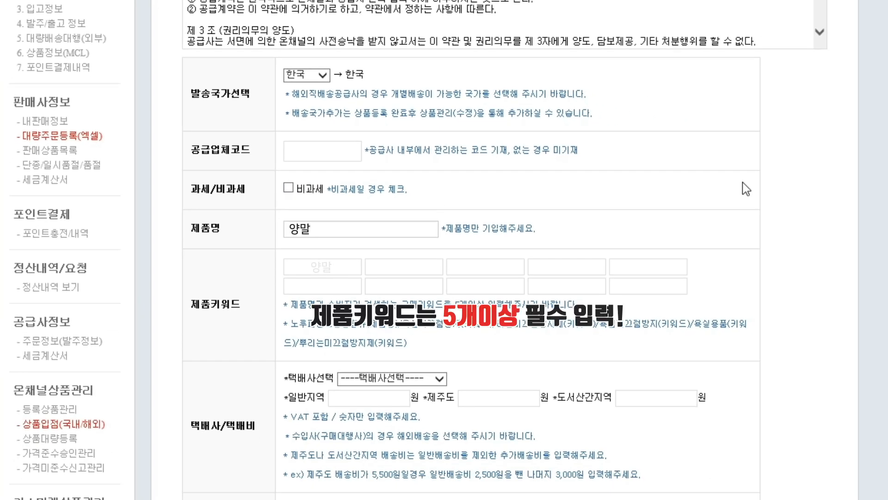
- Select CJ 대한통운 as the courier and go through the regional shipping fee, return guidance and delivery information fields
{"action": "left_click_drag", "start_coordinate": [200, 304], "coordinate": [229, 301]}
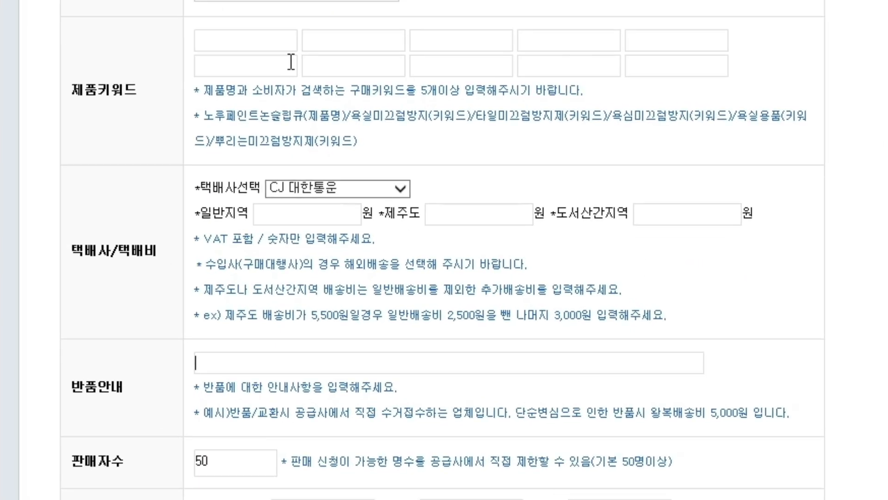
{"action": "left_click", "coordinate": [327, 216]}
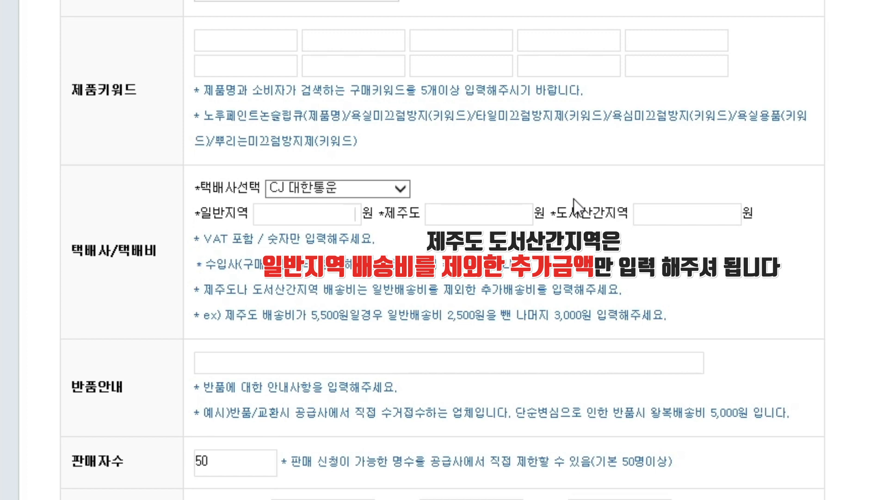
{"action": "left_click", "coordinate": [682, 213]}
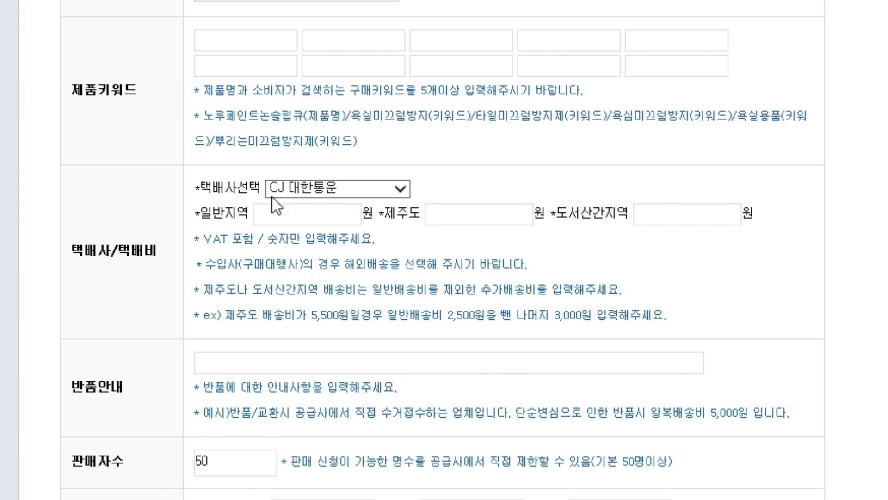
{"action": "scroll", "coordinate": [290, 171], "scroll_direction": "down", "scroll_amount": 1}
{"action": "scroll", "coordinate": [291, 171], "scroll_direction": "down", "scroll_amount": 3}
{"action": "left_click", "coordinate": [256, 82]}
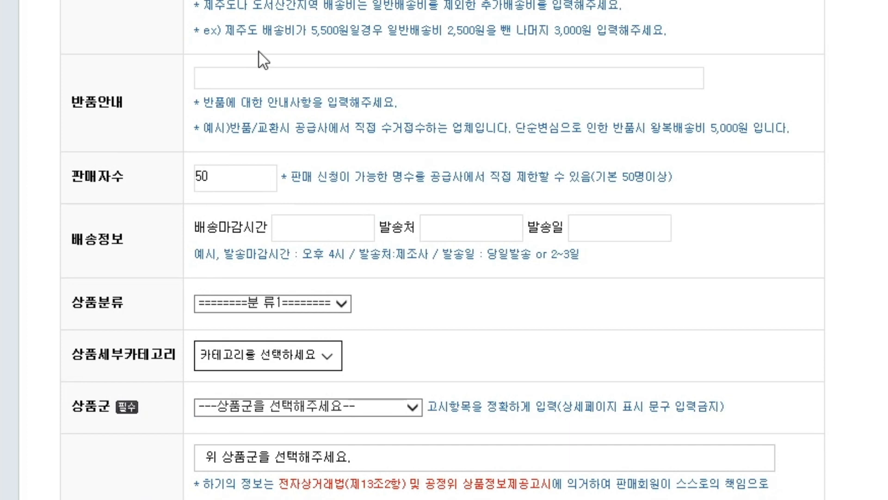
{"action": "scroll", "coordinate": [486, 52], "scroll_direction": "down", "scroll_amount": 5}
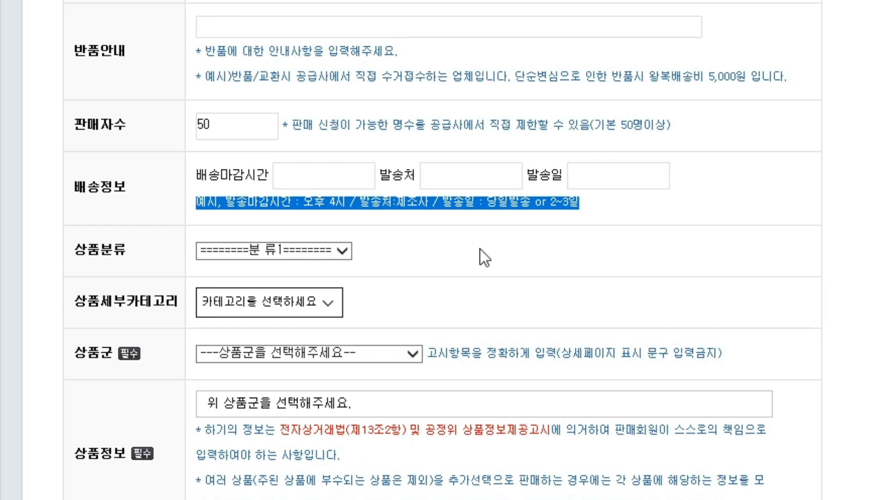
- Set the detailed product category to 가구/인테리어, DIY자재/용품, 가구부속품 and 가구다리
{"action": "scroll", "coordinate": [481, 250], "scroll_direction": "down", "scroll_amount": 3}
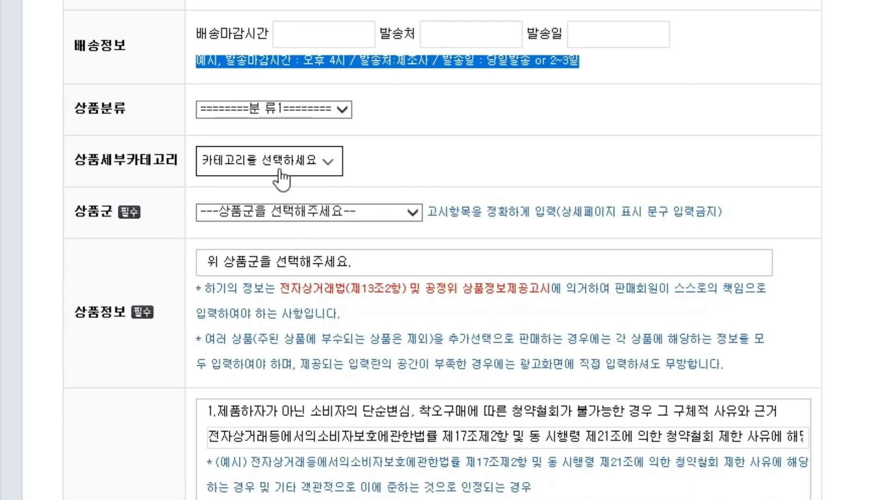
{"action": "left_click", "coordinate": [283, 166]}
{"action": "left_click", "coordinate": [278, 194]}
{"action": "left_click", "coordinate": [472, 171]}
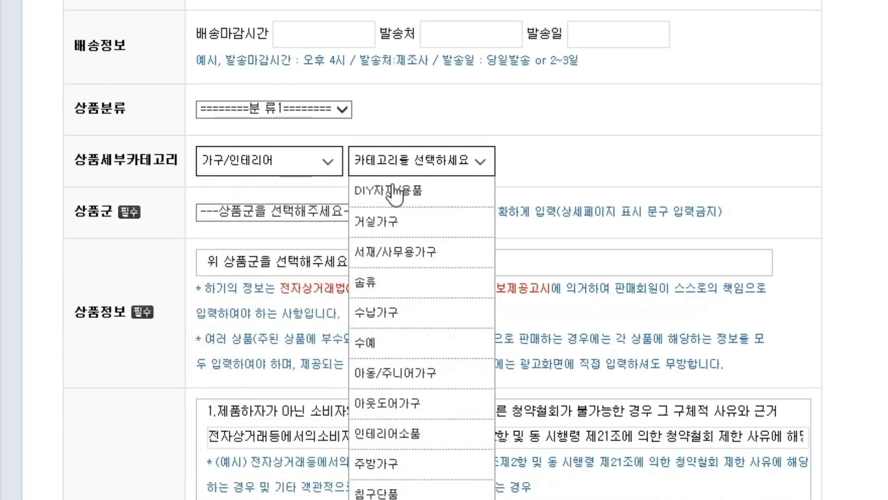
{"action": "left_click", "coordinate": [393, 194]}
{"action": "left_click", "coordinate": [537, 173]}
{"action": "left_click", "coordinate": [537, 191]}
{"action": "left_click", "coordinate": [685, 169]}
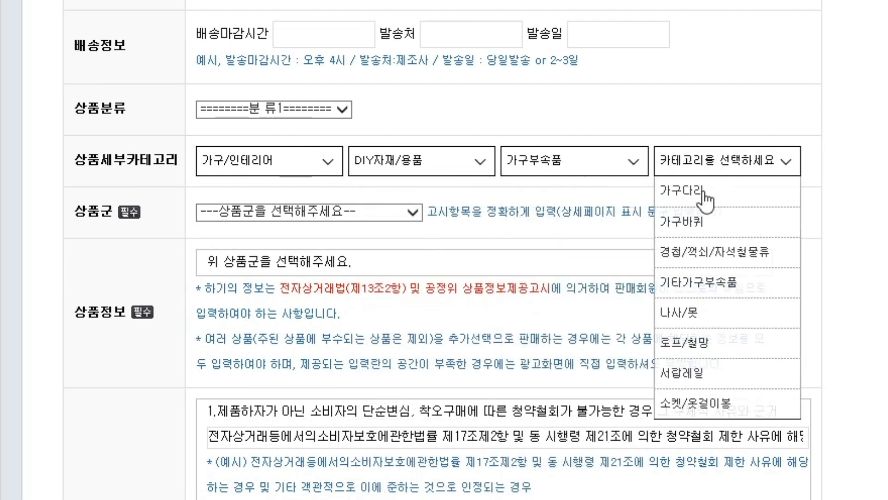
{"action": "left_click", "coordinate": [703, 194]}
- Set the required product group (상품군) to 가공식품 and acknowledge the notice about entering items accurately
{"action": "left_click", "coordinate": [407, 212]}
{"action": "left_click", "coordinate": [351, 224]}
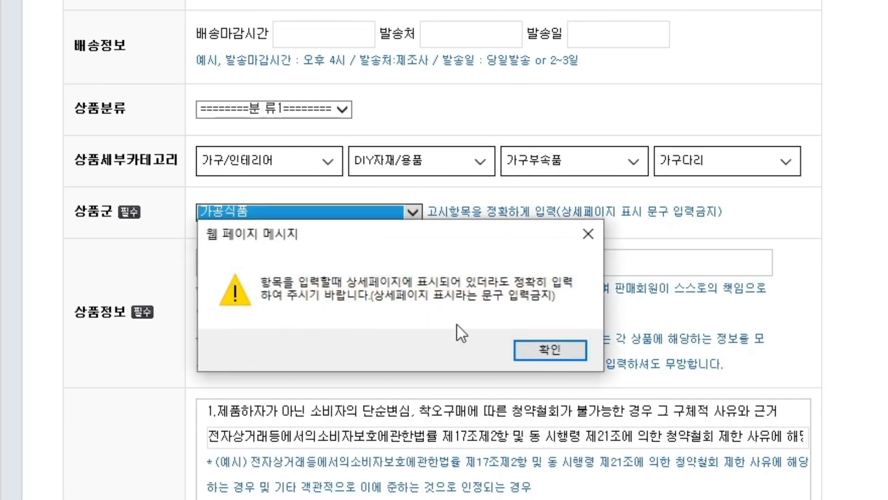
{"action": "left_click", "coordinate": [558, 354]}
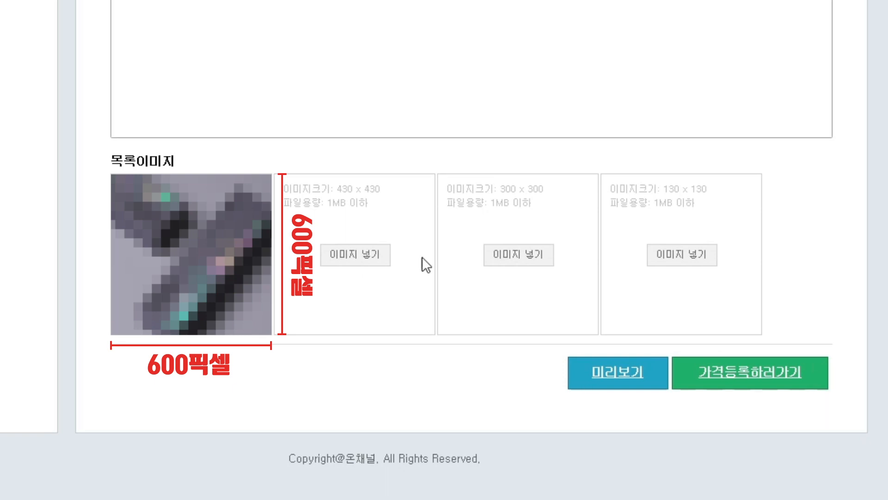
- Proceed from the basic product information to price registration (가격등록)
{"action": "left_click", "coordinate": [722, 381]}
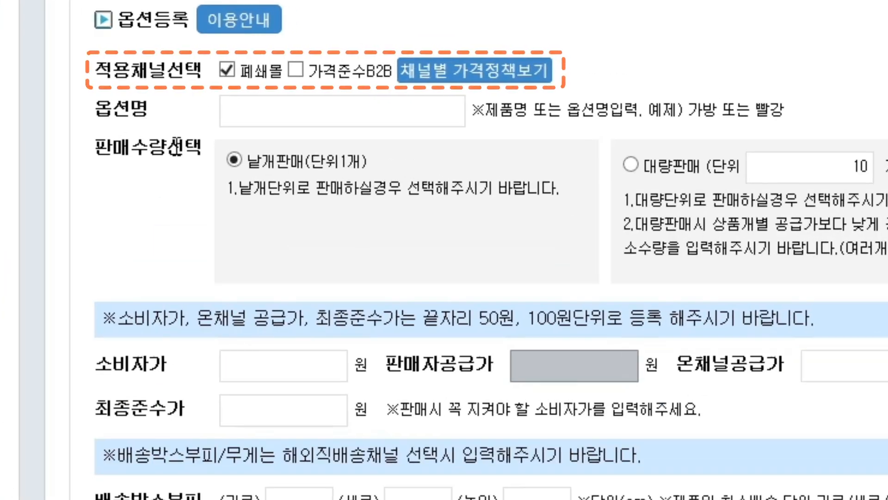
- Add 가격준수B2B to the channels the option applies to and open the price policy by channel
{"action": "left_click", "coordinate": [296, 70]}
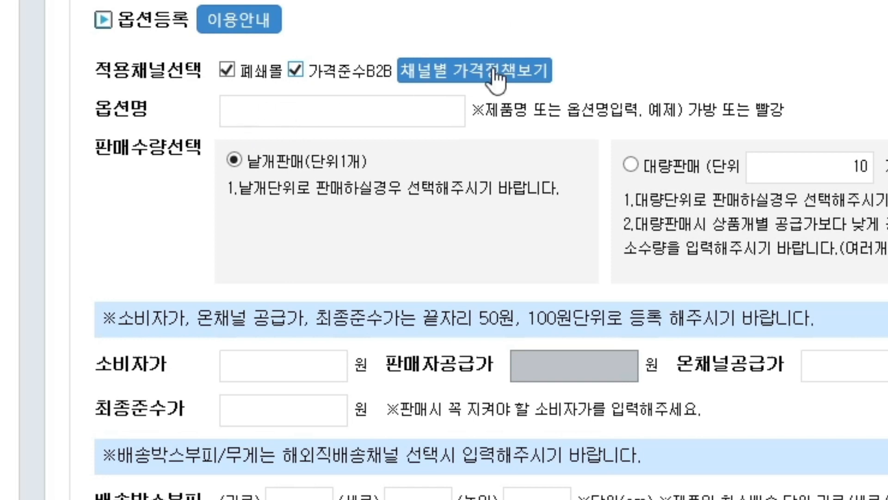
{"action": "left_click", "coordinate": [440, 75]}
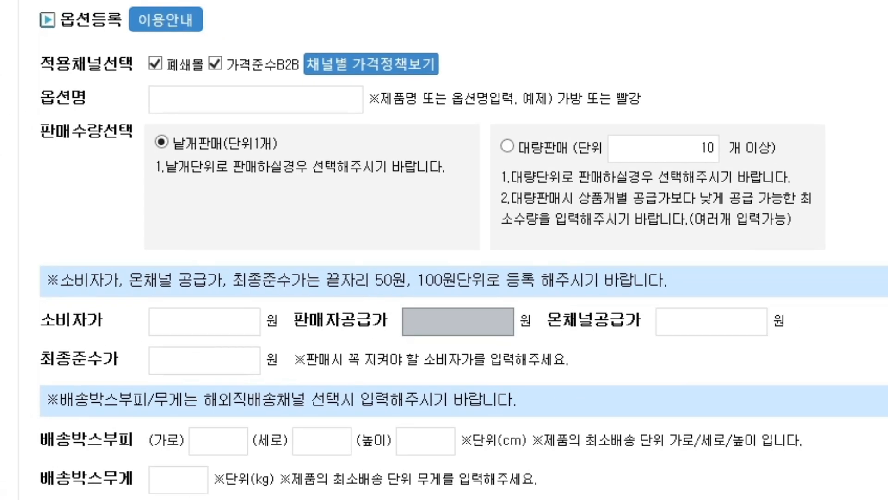
{"action": "left_click", "coordinate": [770, 192]}
{"action": "type", "text": "빨강"}
{"action": "key", "text": "BackSpace"}
{"action": "key", "text": "BackSpace"}
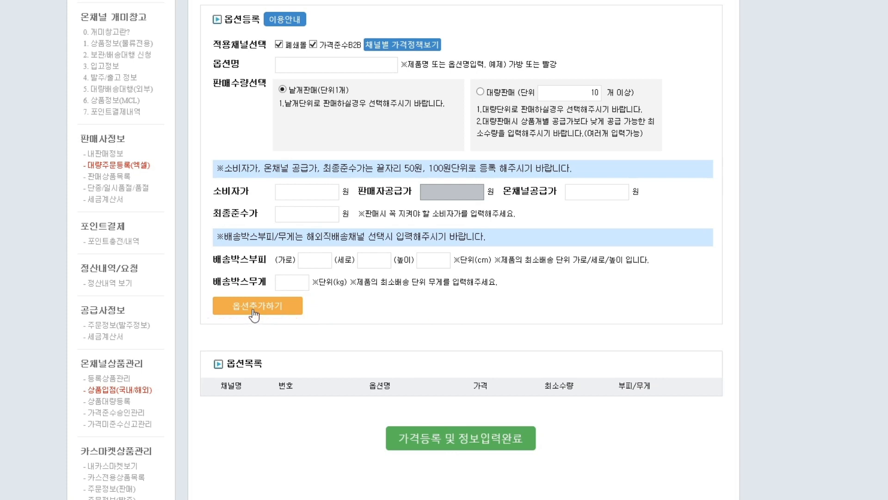
- Submit the price registration and product information for the 양말 option, confirm completing the registration, and read the approval notes
{"action": "left_click", "coordinate": [460, 339]}
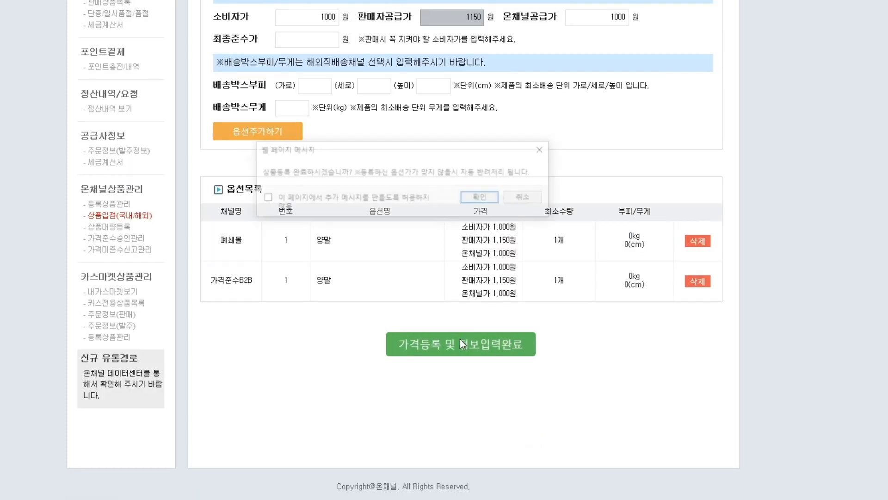
{"action": "left_click", "coordinate": [482, 198]}
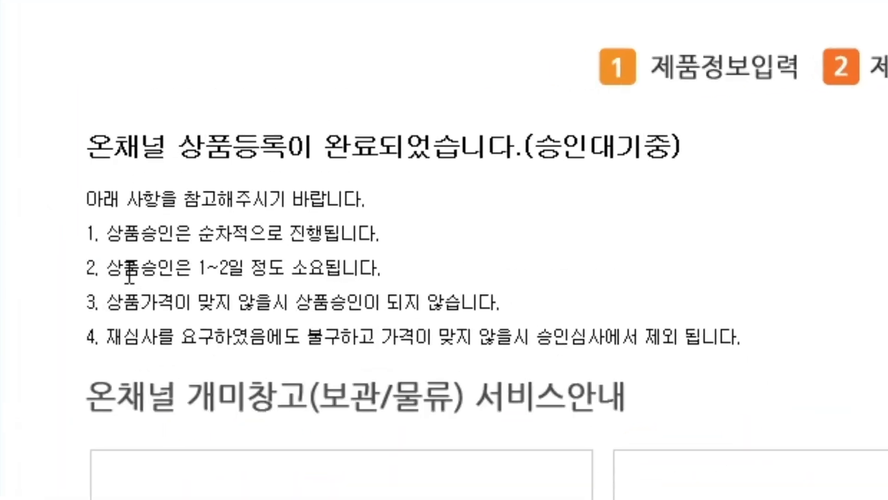
{"action": "left_click_drag", "start_coordinate": [227, 172], "coordinate": [389, 177]}
{"action": "left_click", "coordinate": [623, 269]}
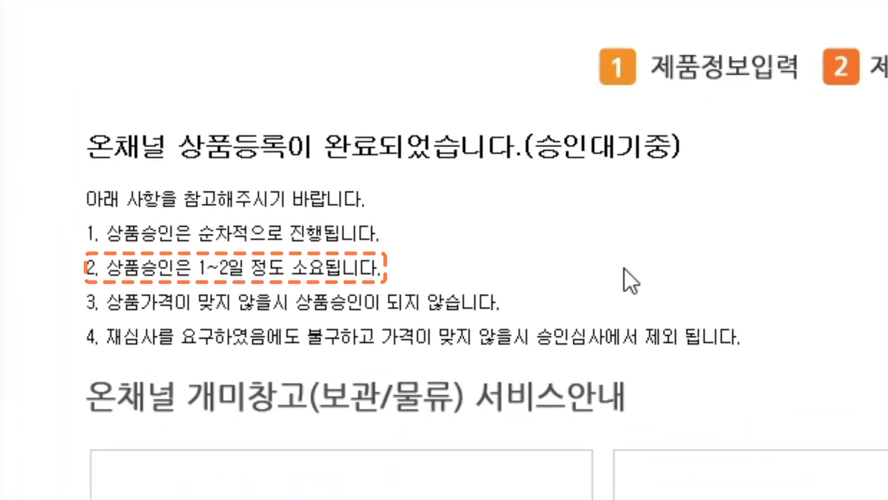